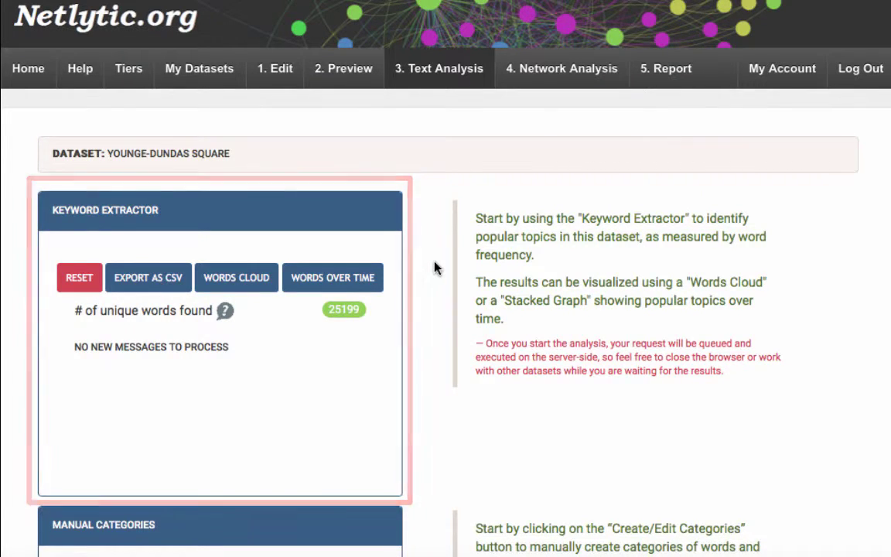
Scroll down the Text Analysis page to the Manual Categories panel
scroll(434, 267, "down", 3)
scroll(435, 268, "down", 5)
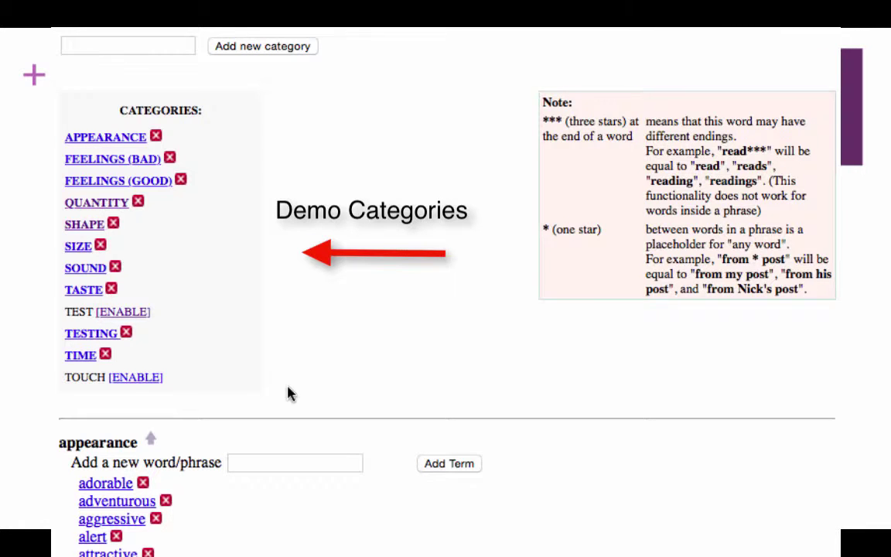
Scroll through the Appearance and Feelings (Bad) demo term lists
scroll(288, 393, "down", 2)
scroll(287, 394, "down", 8)
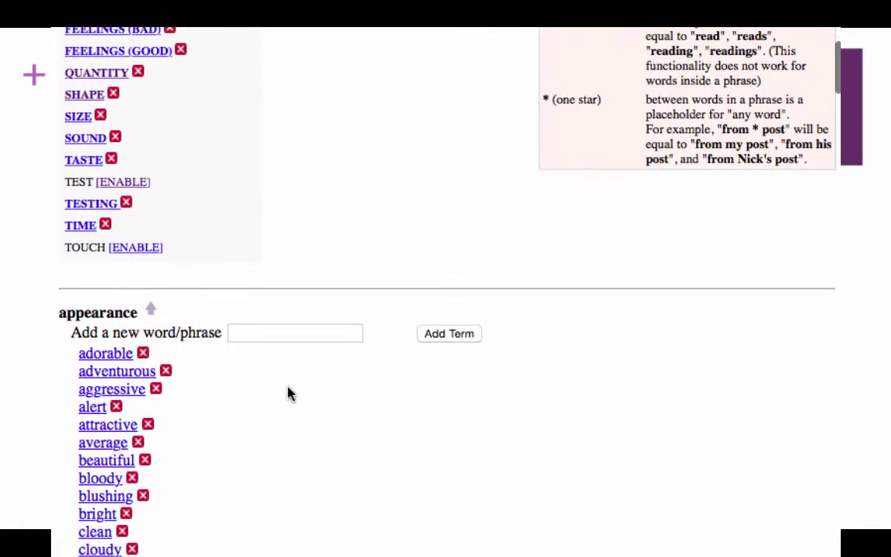
scroll(287, 393, "down", 14)
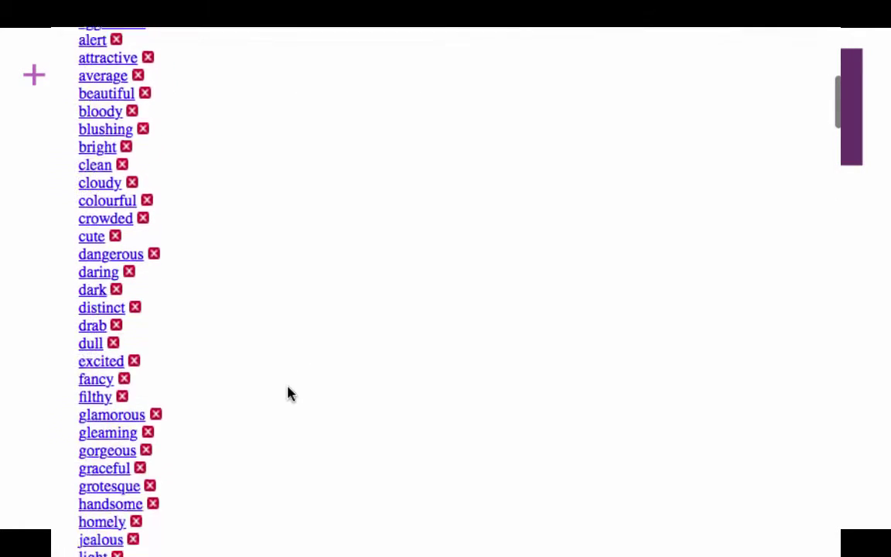
scroll(287, 393, "down", 14)
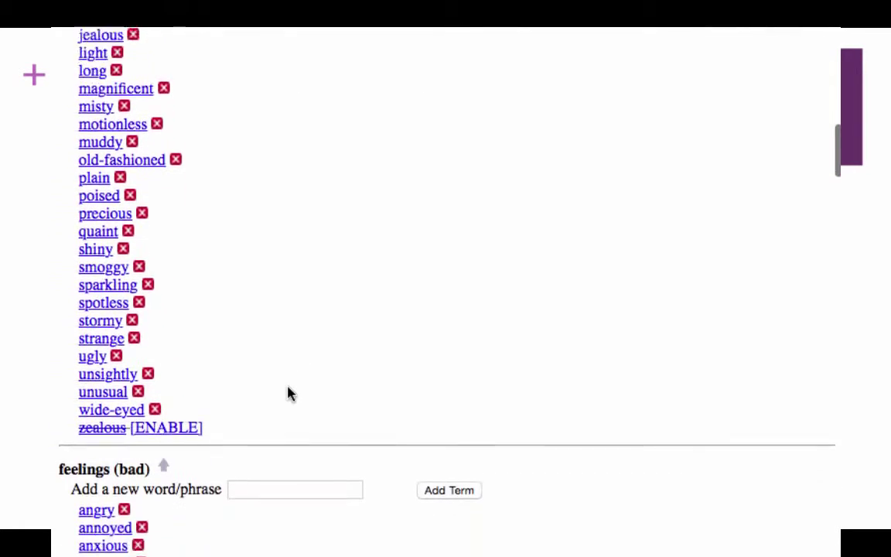
scroll(288, 394, "down", 4)
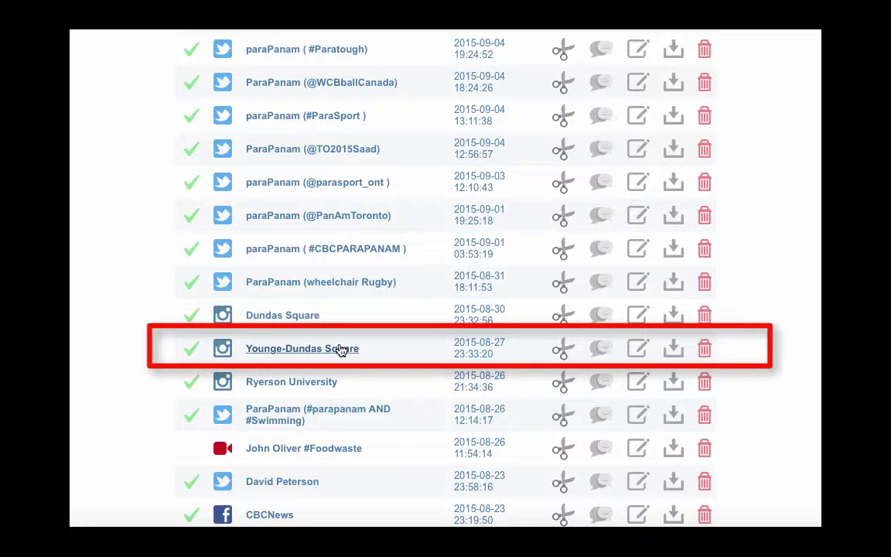
Open the Younge-Dundas Square dataset's Text Analysis page and bring Manual Categories into view
left_click(341, 350)
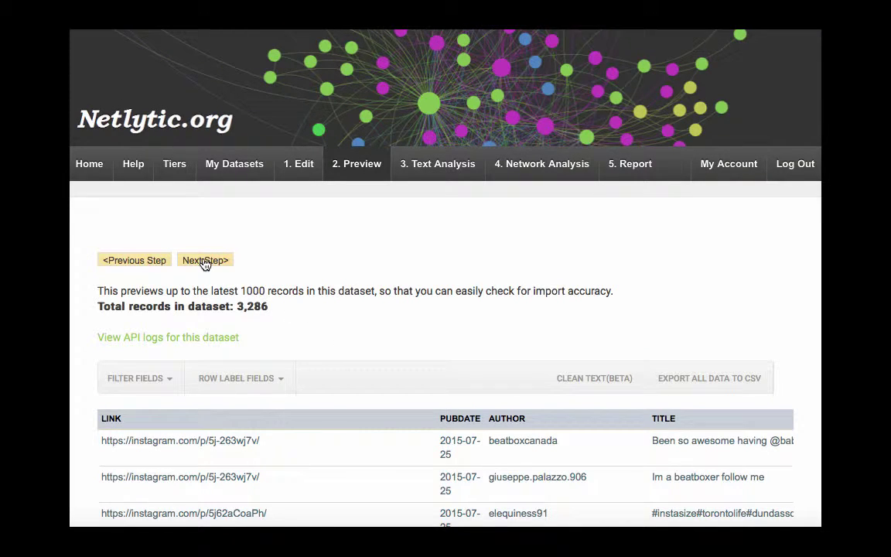
left_click(205, 260)
scroll(402, 355, "down", 3)
scroll(402, 355, "down", 2)
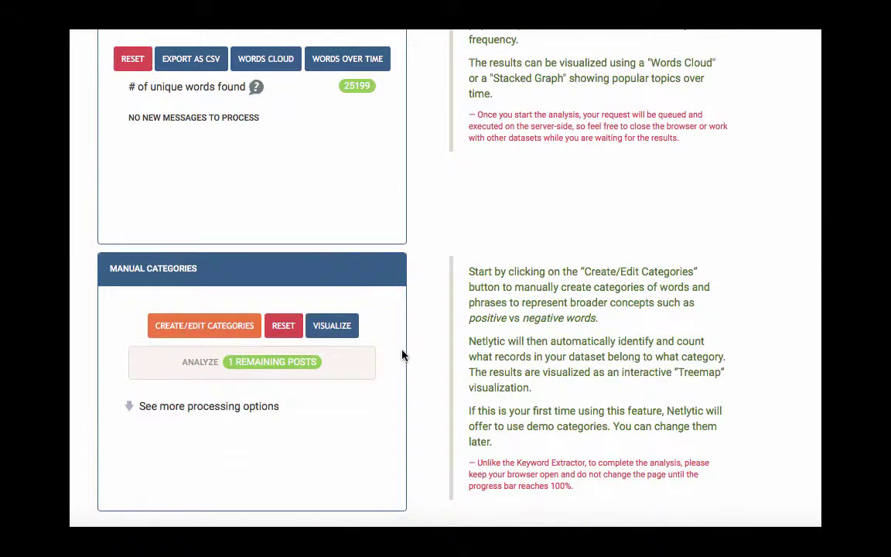
In the category editor, disable the term angry under Feelings (Bad), keeping Appearance enabled
left_click(177, 326)
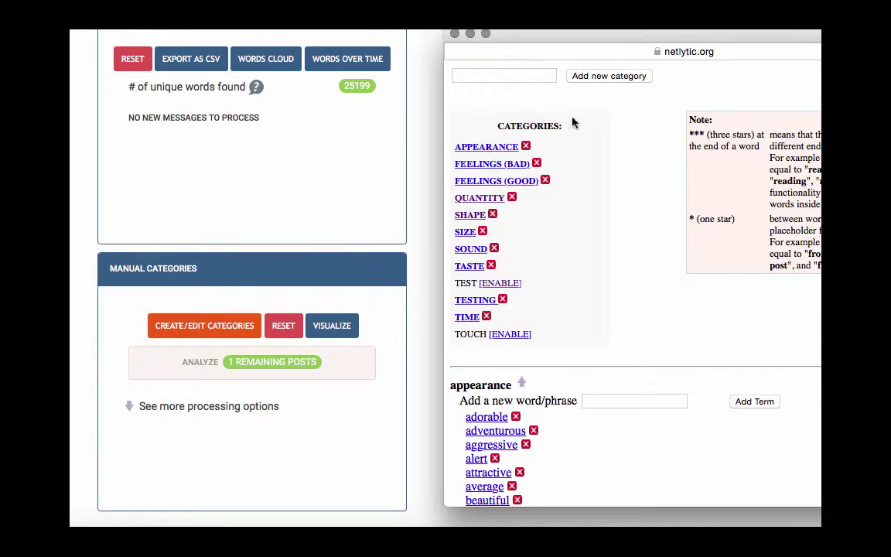
left_click_drag(629, 36, 522, 34)
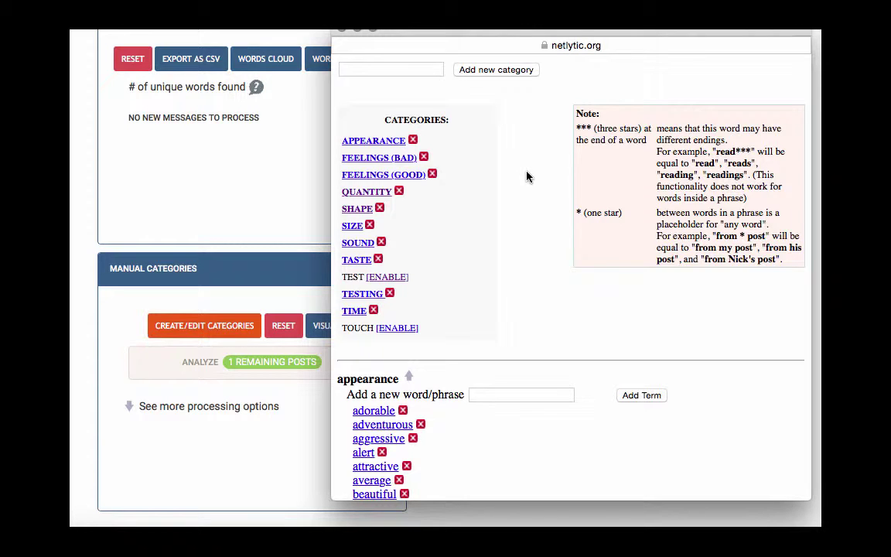
left_click(413, 141)
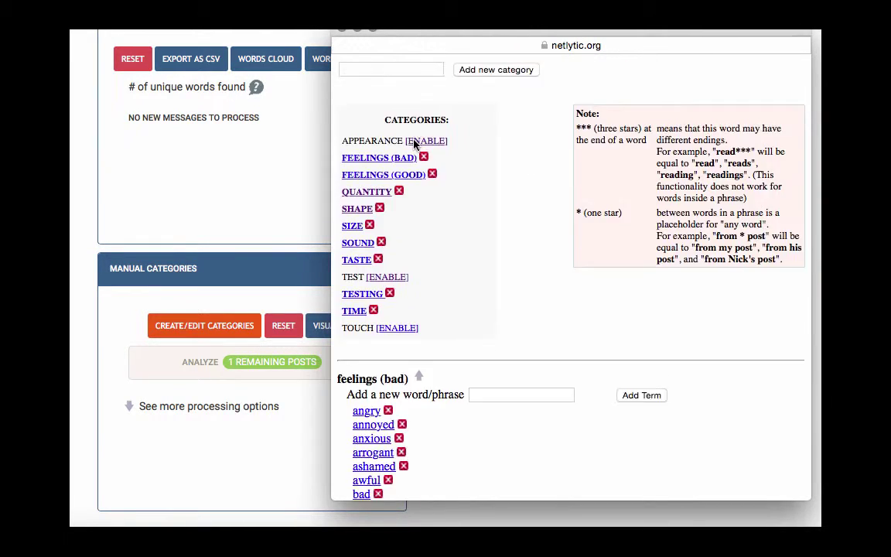
left_click(388, 411)
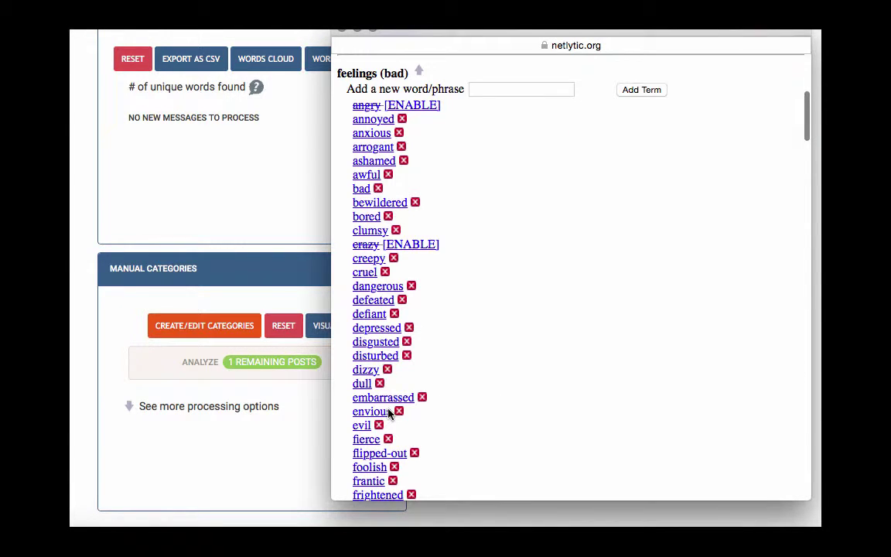
scroll(474, 188, "up", 8)
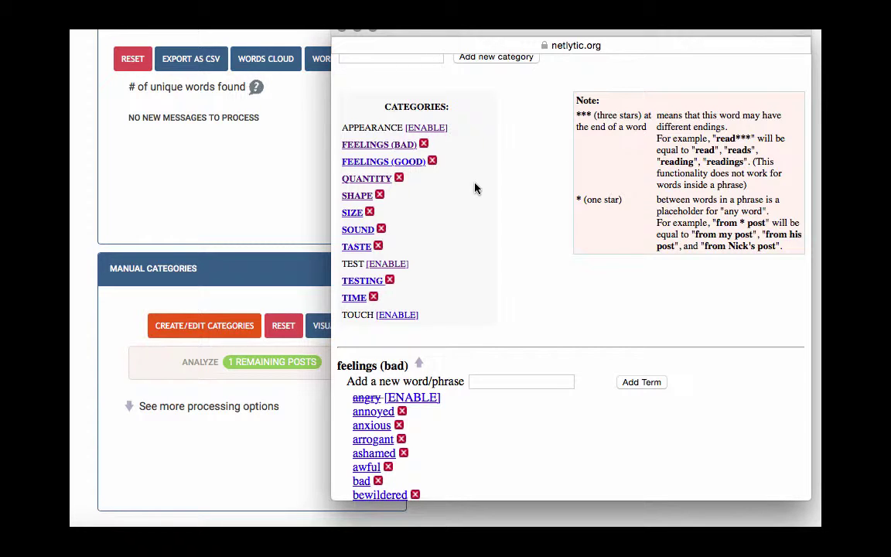
left_click(437, 130)
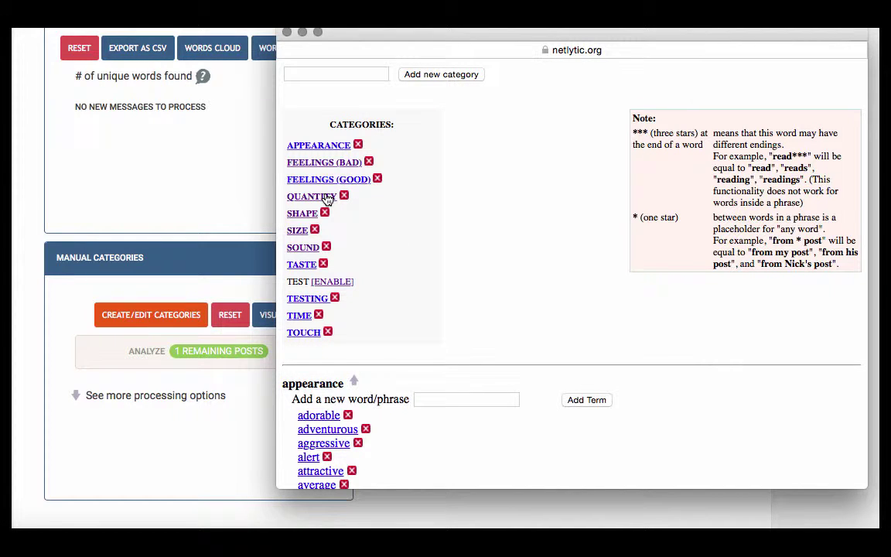
left_click(327, 199)
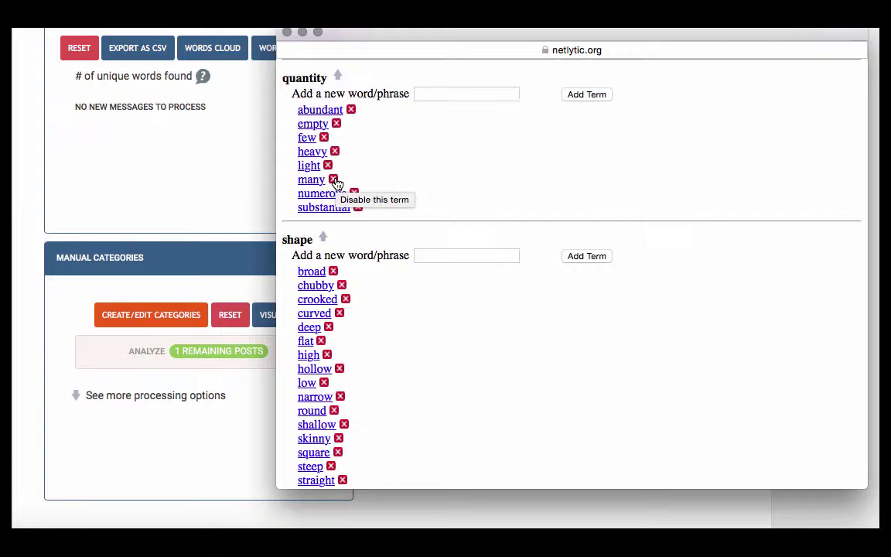
left_click(334, 180)
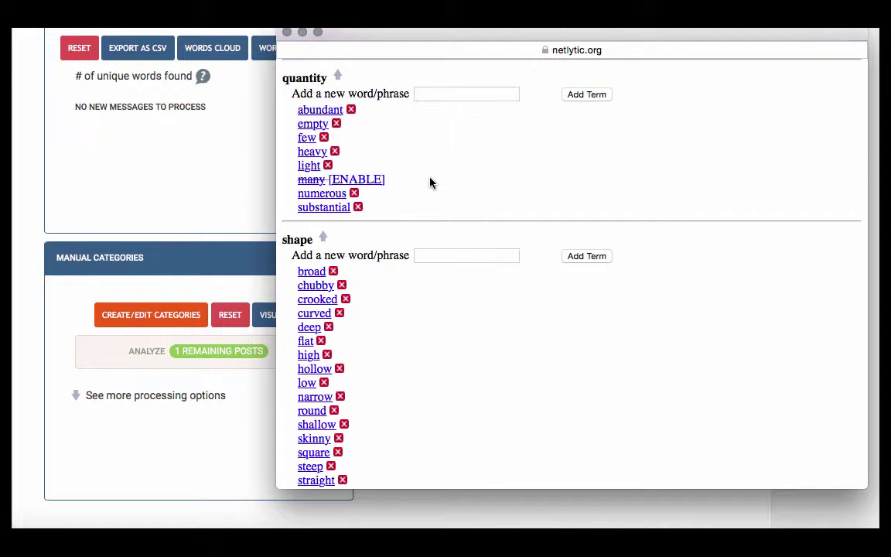
left_click(369, 181)
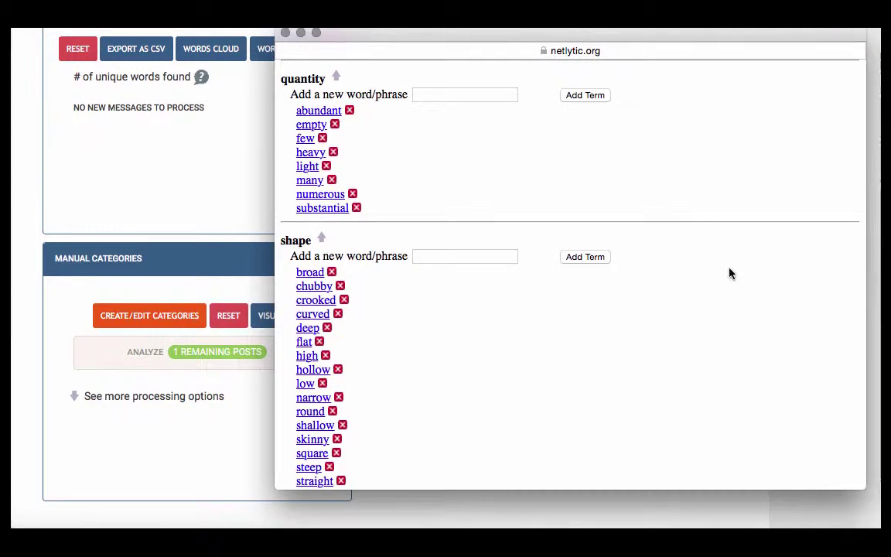
Enter Location as a new category name at the top of the editor and add it
scroll(730, 273, "up", 3)
scroll(730, 273, "up", 10)
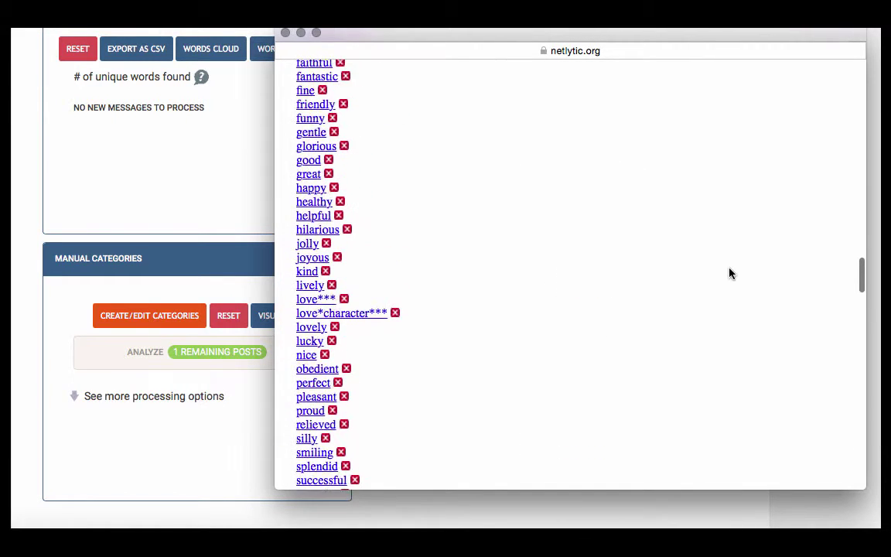
scroll(730, 273, "down", 6)
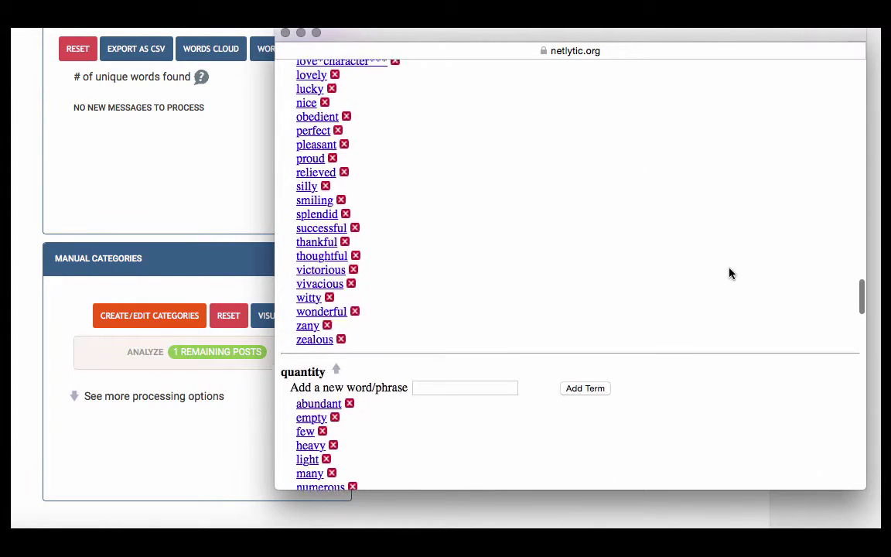
left_click(337, 371)
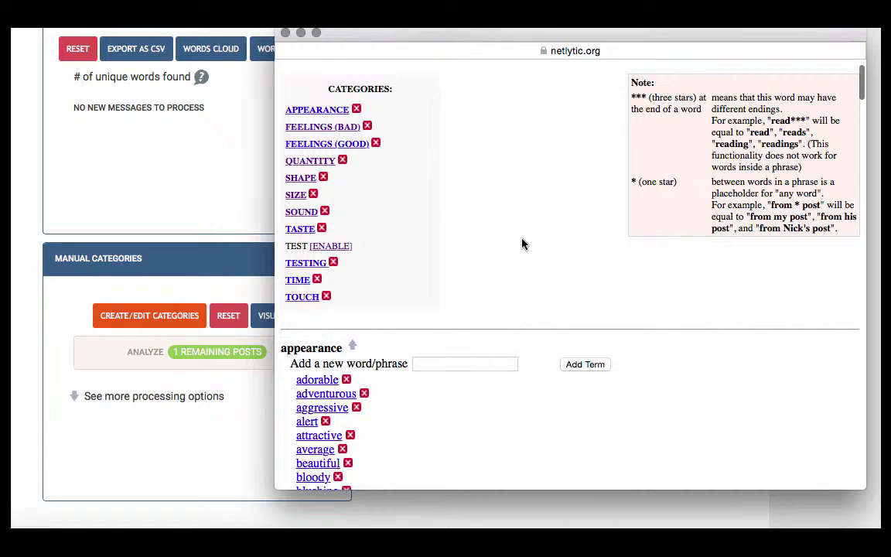
scroll(522, 245, "up", 2)
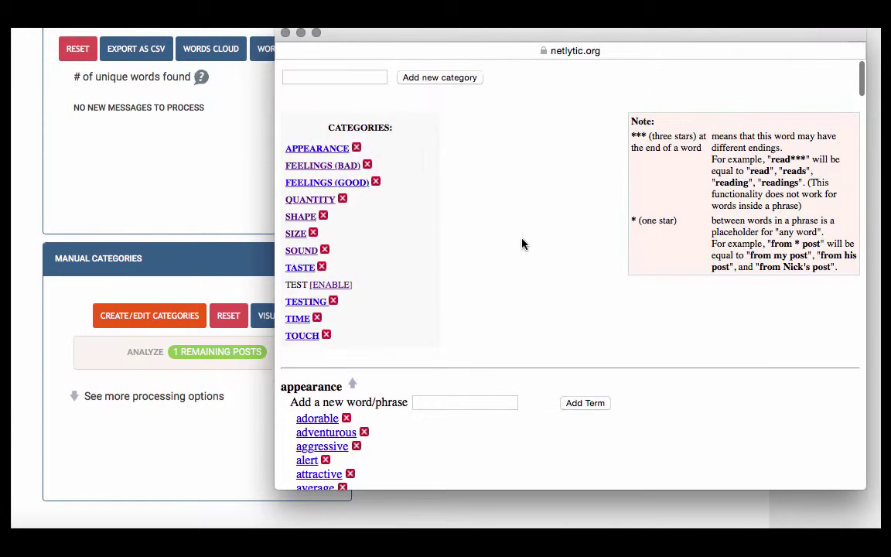
left_click(334, 74)
type("Location")
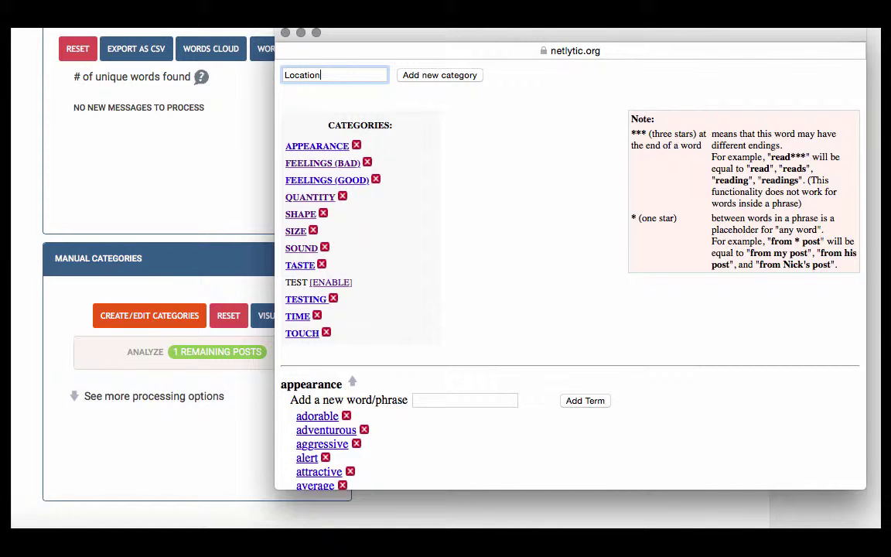
left_click(467, 75)
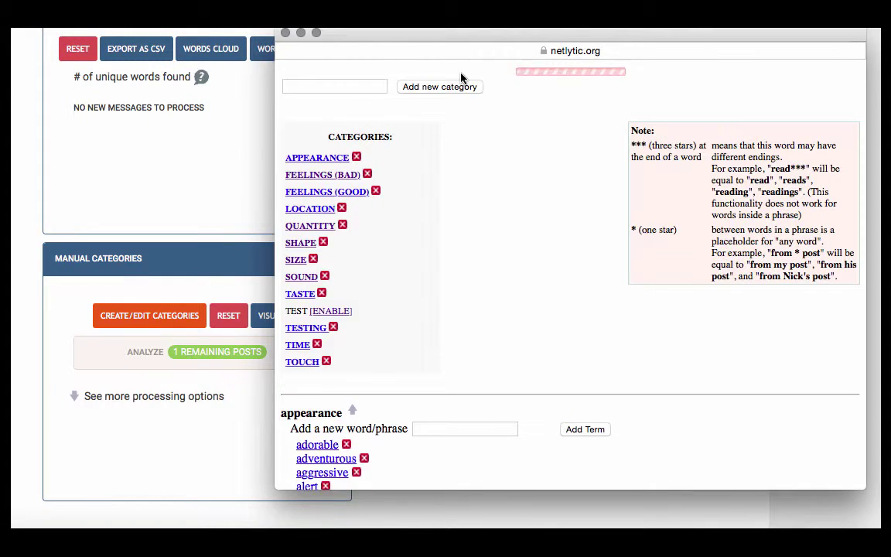
scroll(460, 78, "down", 2)
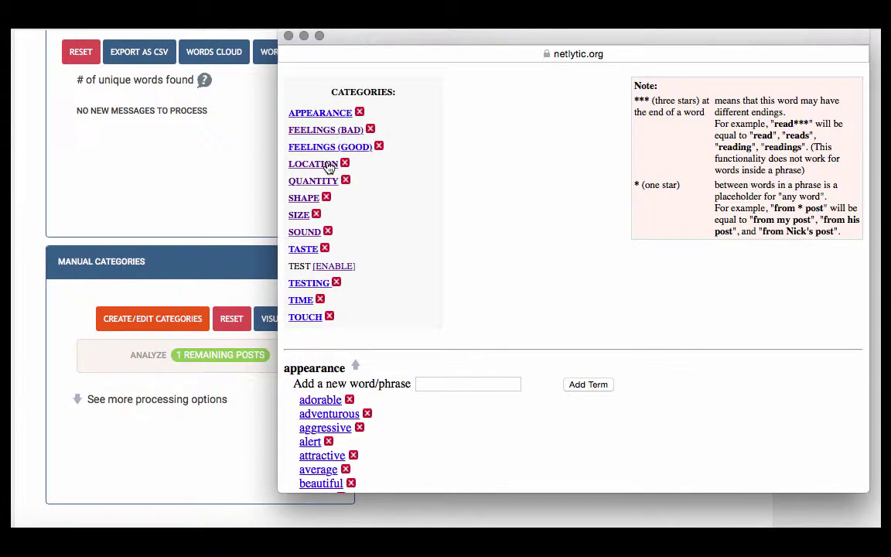
Enter young as a new term under LOCATION and add it
left_click(328, 166)
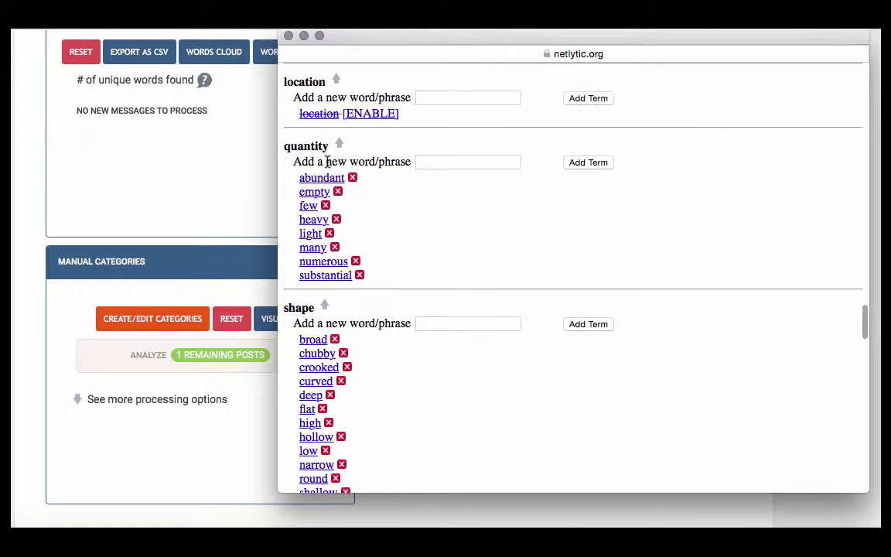
left_click(441, 94)
type("young")
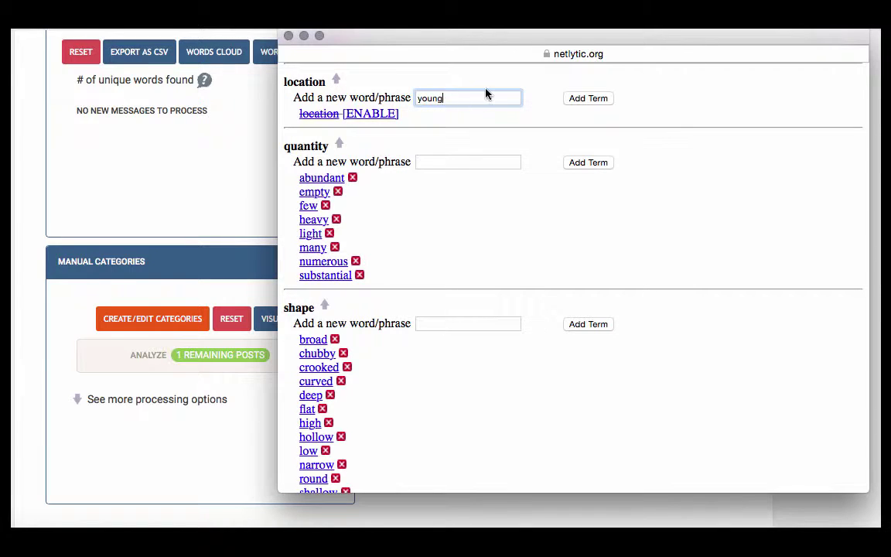
left_click(585, 99)
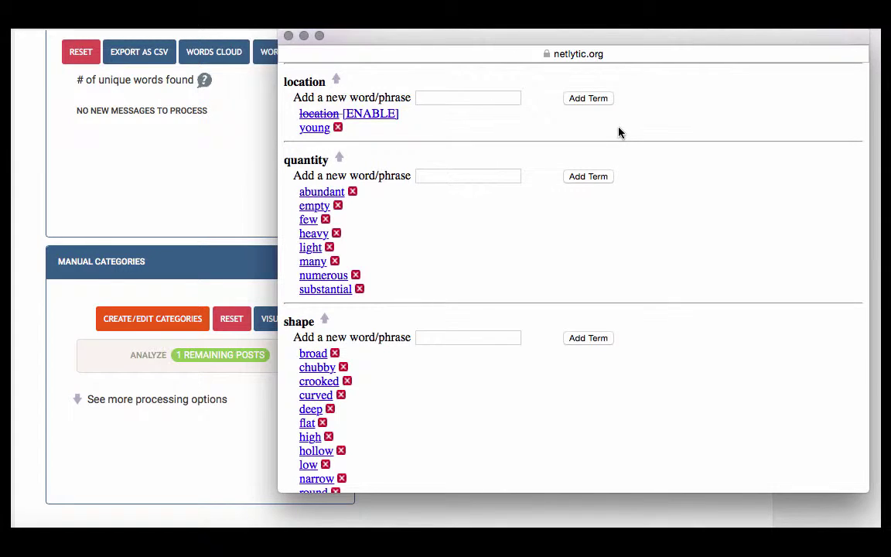
Close the category editor and reset the Manual Categories results
left_click(339, 82)
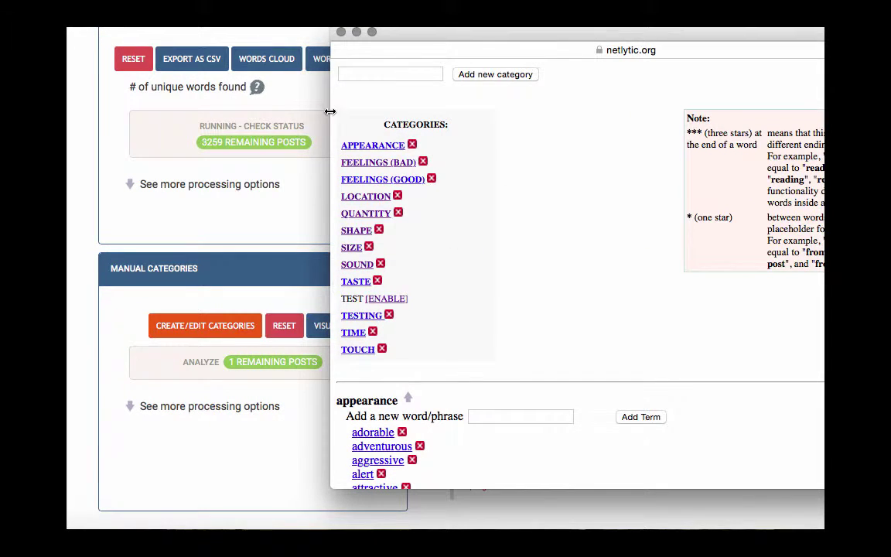
left_click(342, 33)
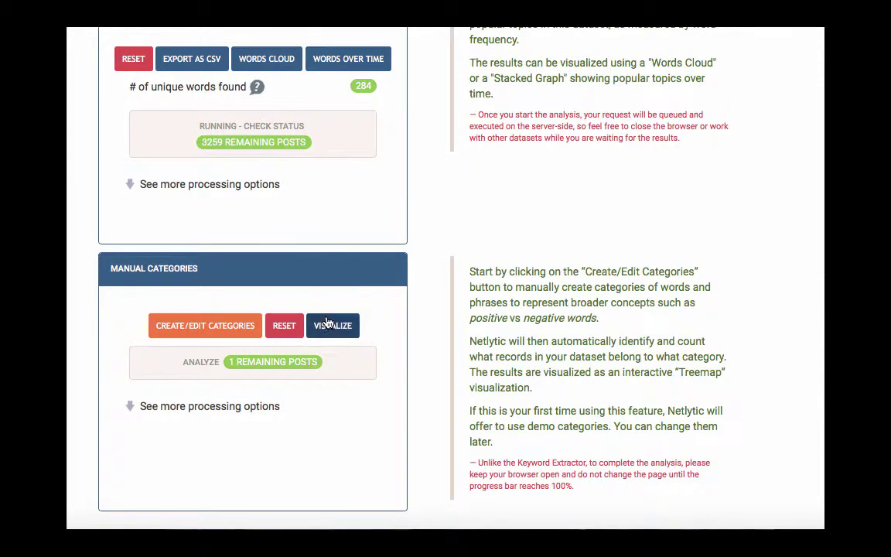
left_click(283, 326)
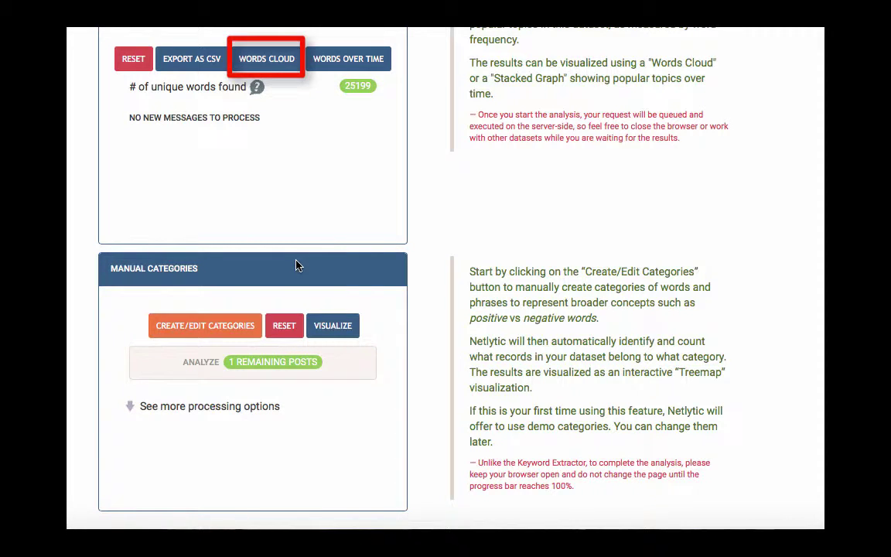
Open the word cloud of frequent words and move its window up and left
scroll(296, 265, "up", 3)
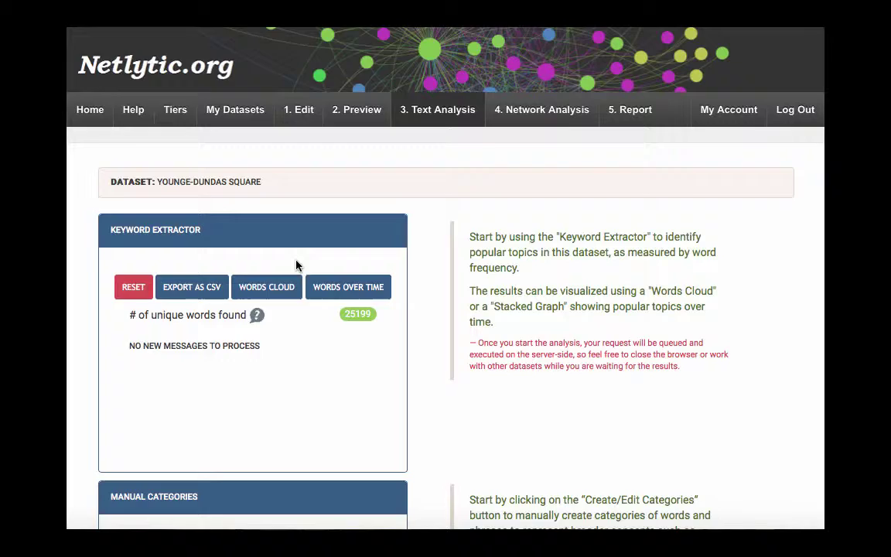
left_click(271, 286)
left_click_drag(489, 108, 468, 95)
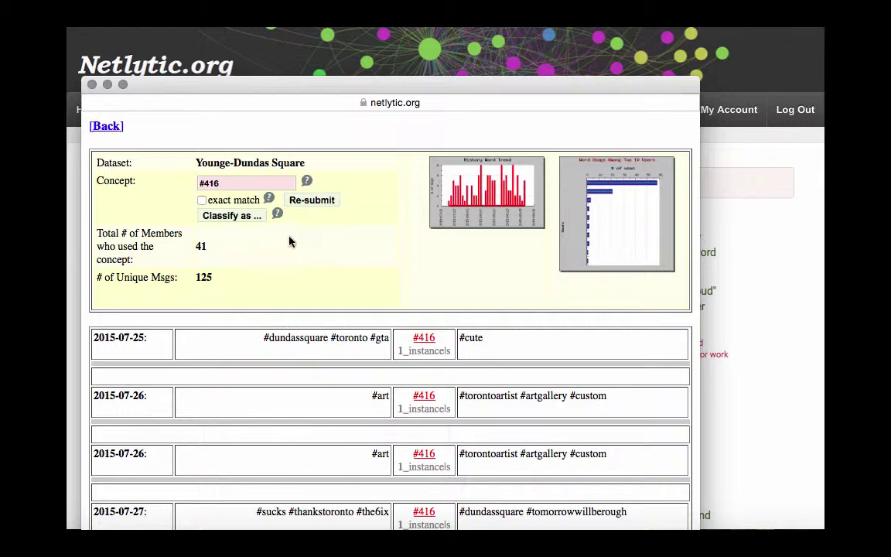
Classify the #416 concept under the location category
left_click(254, 217)
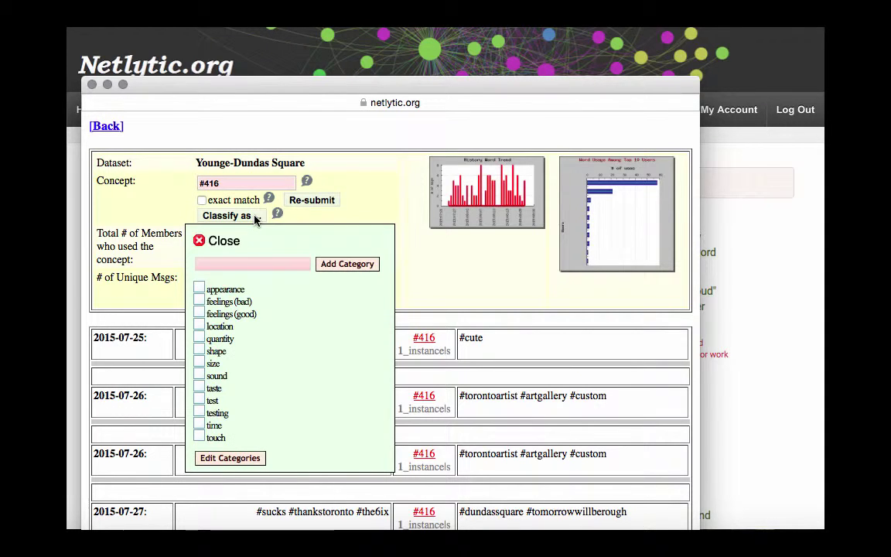
left_click(198, 326)
left_click(198, 241)
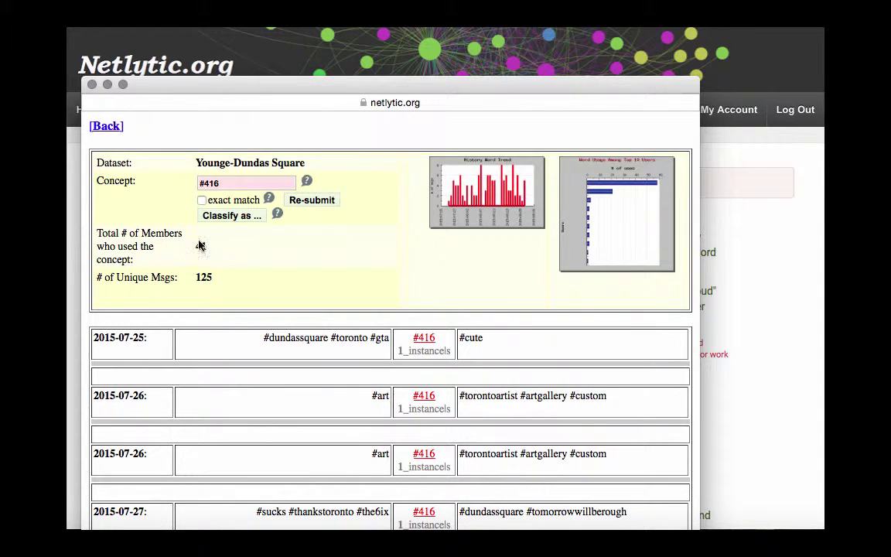
Create a new art category and classify #torontophotography from the hashtag cloud under it
left_click(106, 127)
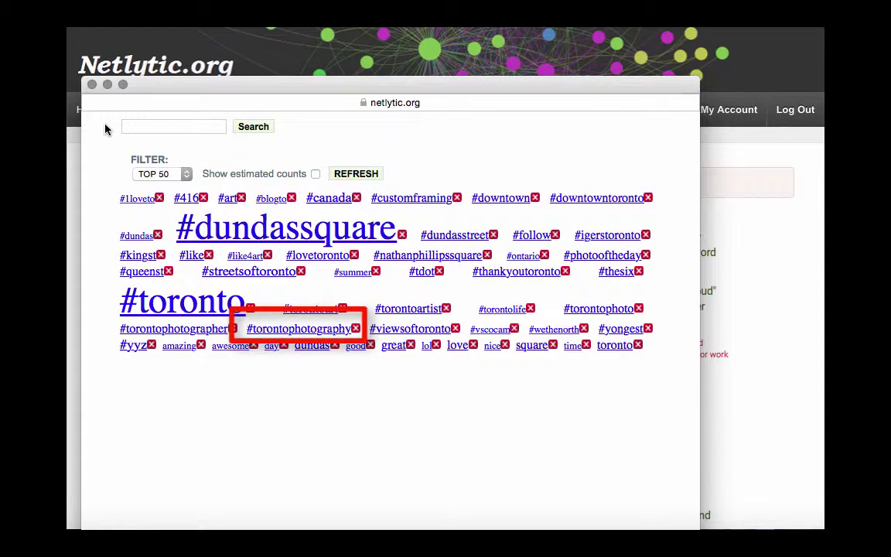
left_click(299, 329)
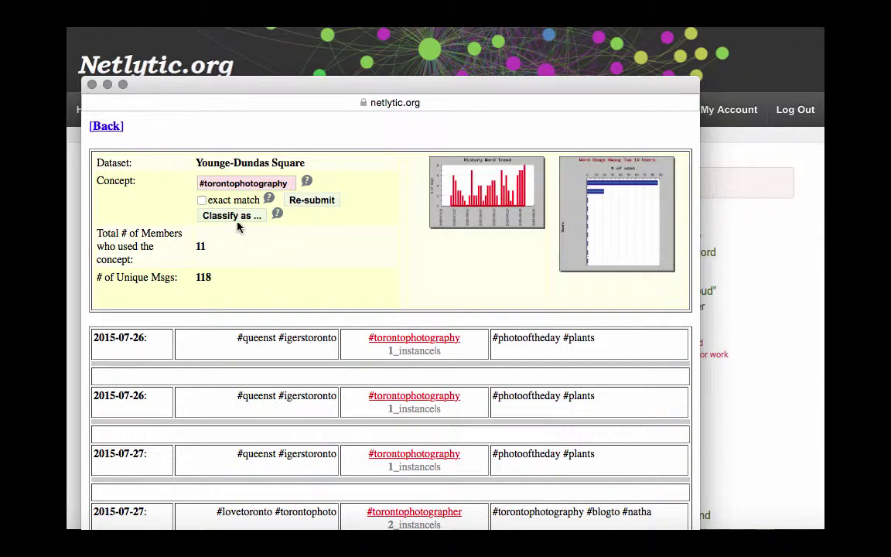
left_click(232, 217)
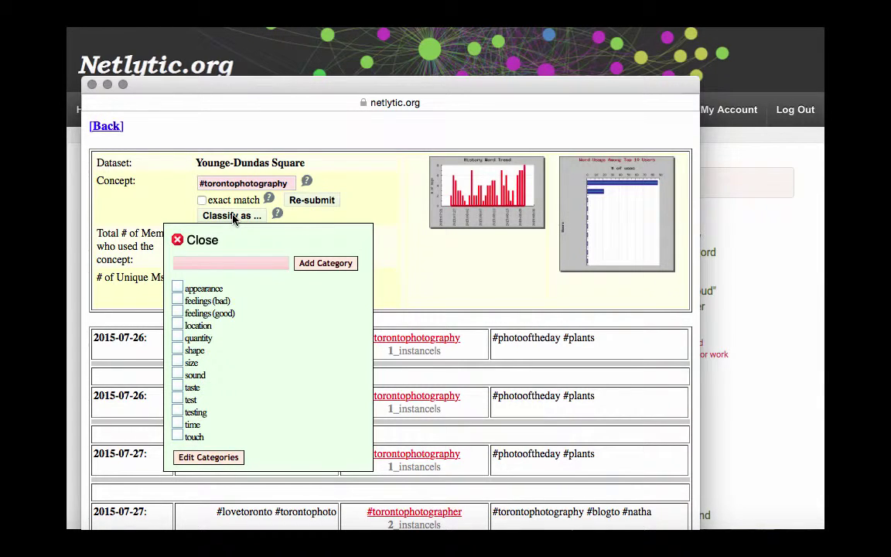
left_click(245, 265)
type("art")
left_click(341, 263)
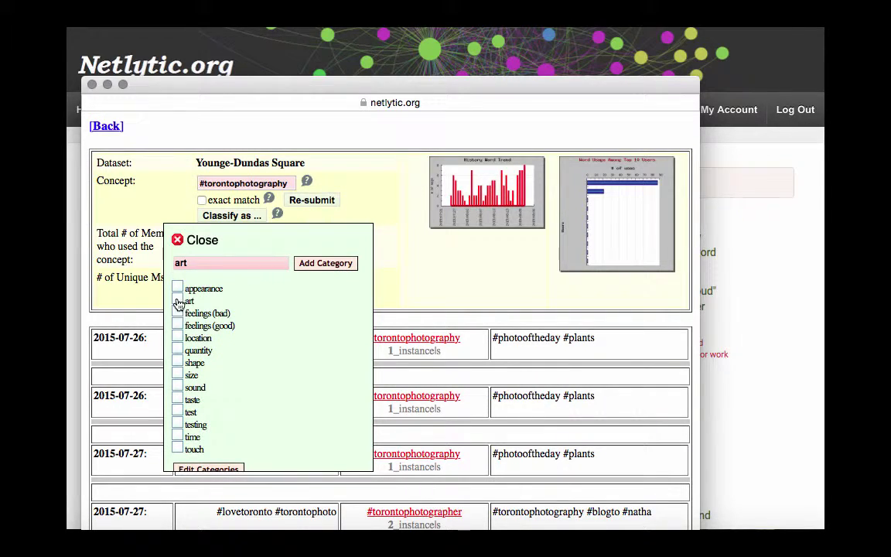
left_click(177, 301)
left_click(181, 241)
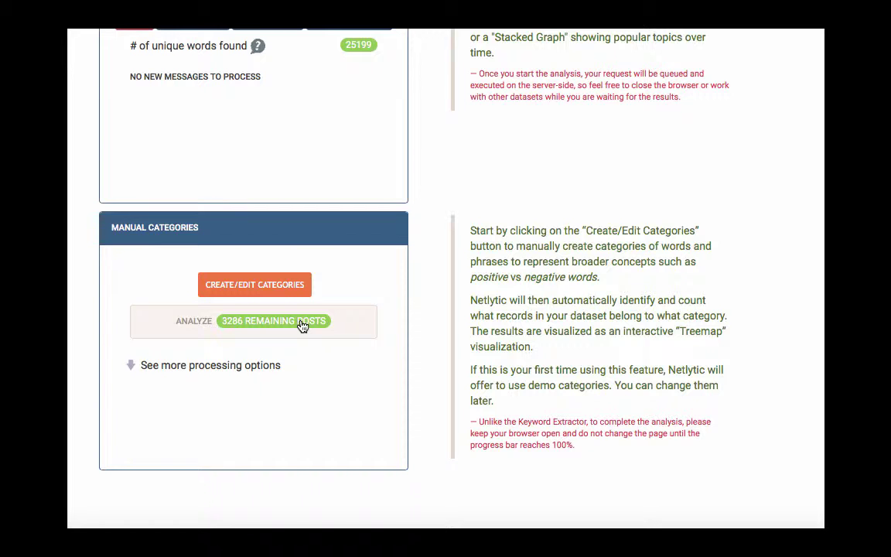
Run the Manual Categories analysis, leaving just 1 remaining post
left_click(303, 324)
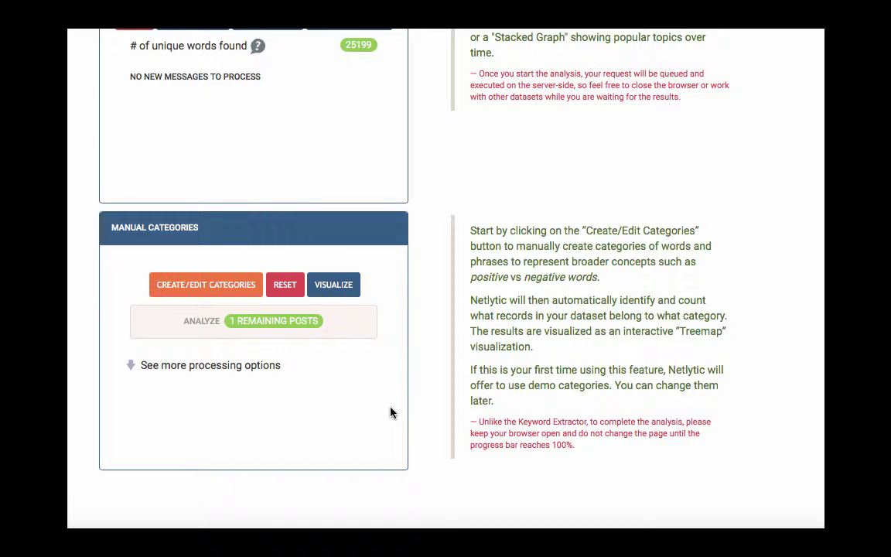
Open the category treemap, fit its popup window, and select the feelings (good) block
scroll(75, 294, "down", 1)
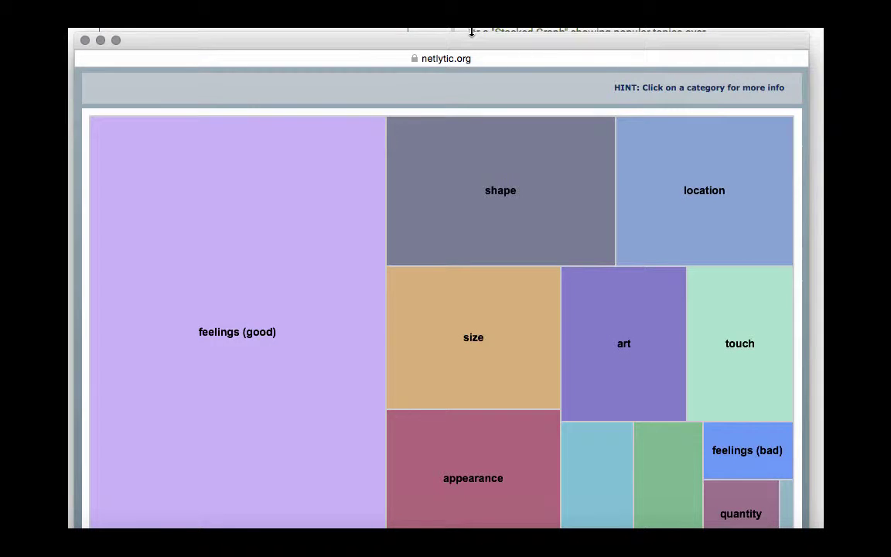
mouse_move(471, 32)
left_mouse_down()
mouse_move(471, 97)
mouse_move(474, 42)
left_mouse_up()
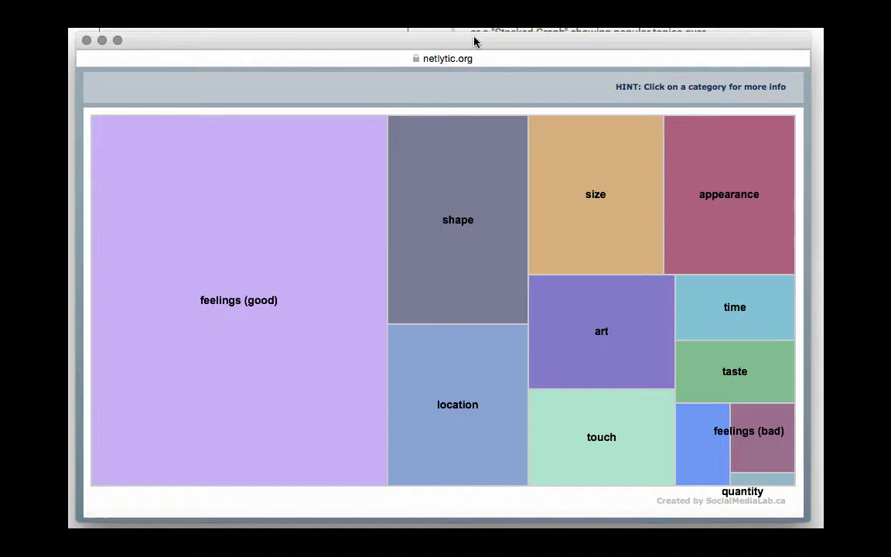
left_click(335, 258)
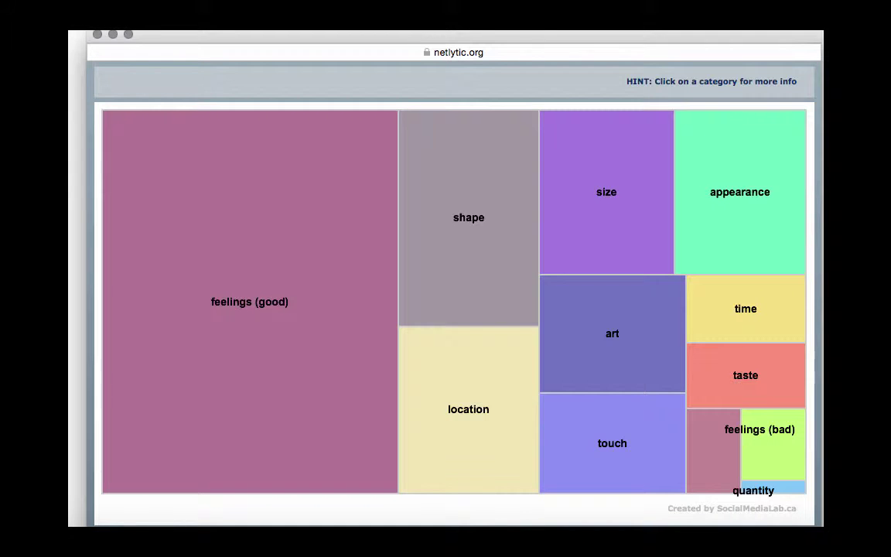
Drill into feelings (good) and list the 75 posts matching nice
mouse_move(220, 264)
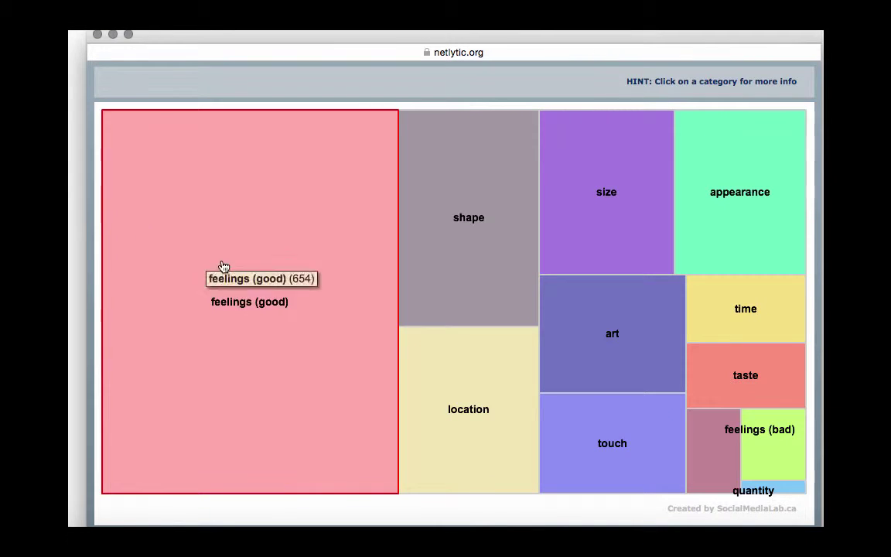
left_click(303, 313)
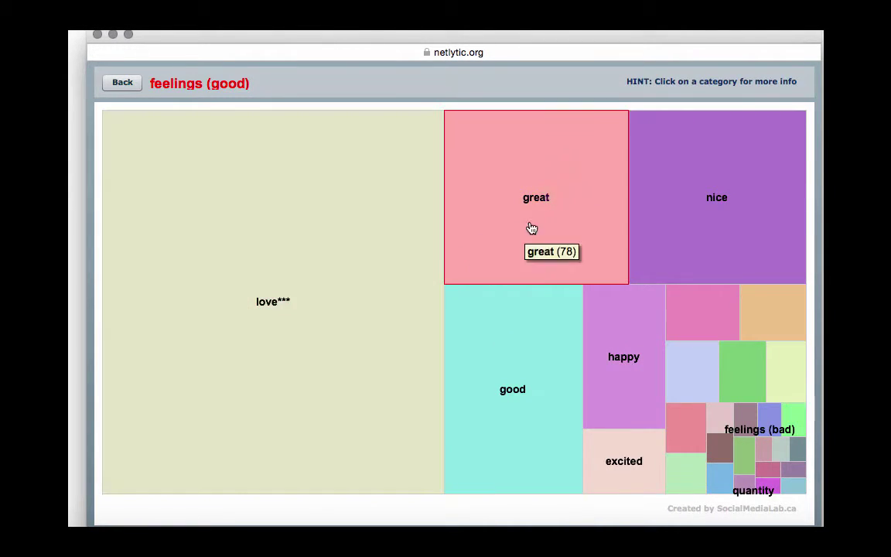
mouse_move(662, 208)
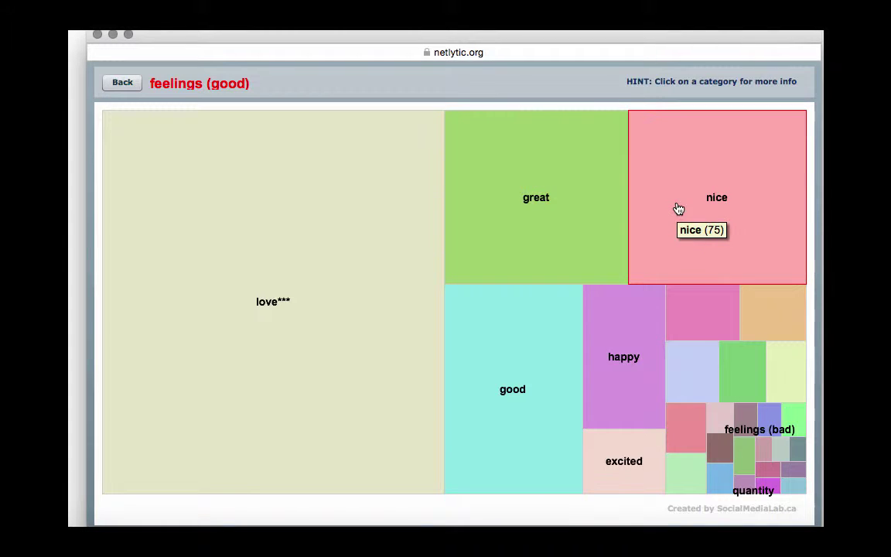
left_click(677, 207)
left_click(480, 338)
Read the full text of one matching post, then close the posts list
scroll(550, 289, "down", 10)
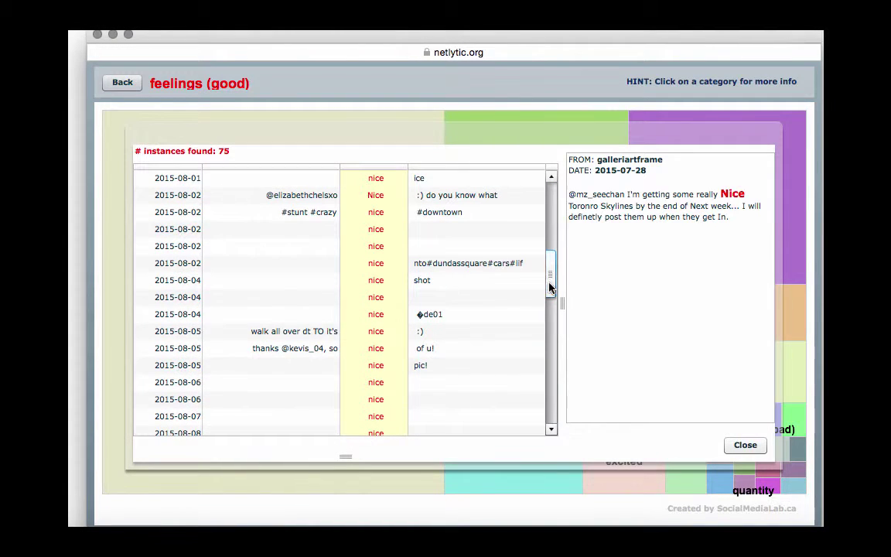
left_click(337, 338)
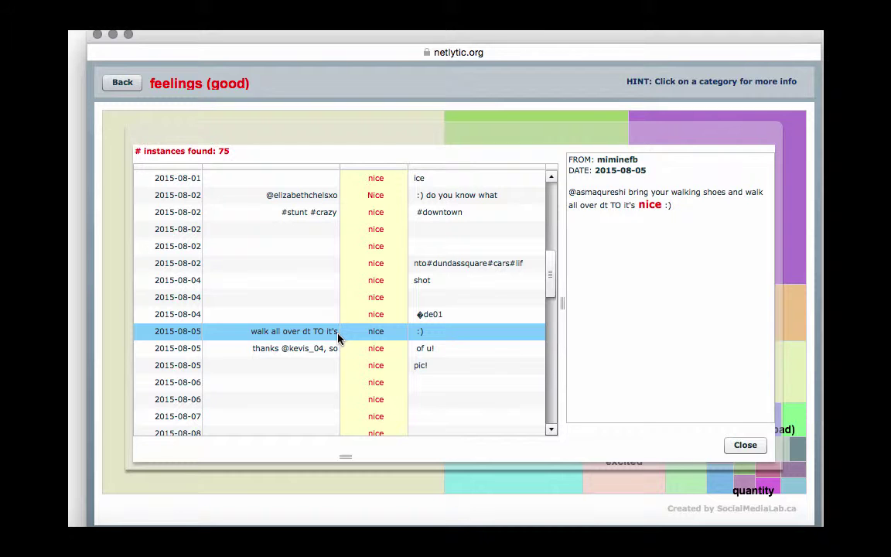
left_click(744, 446)
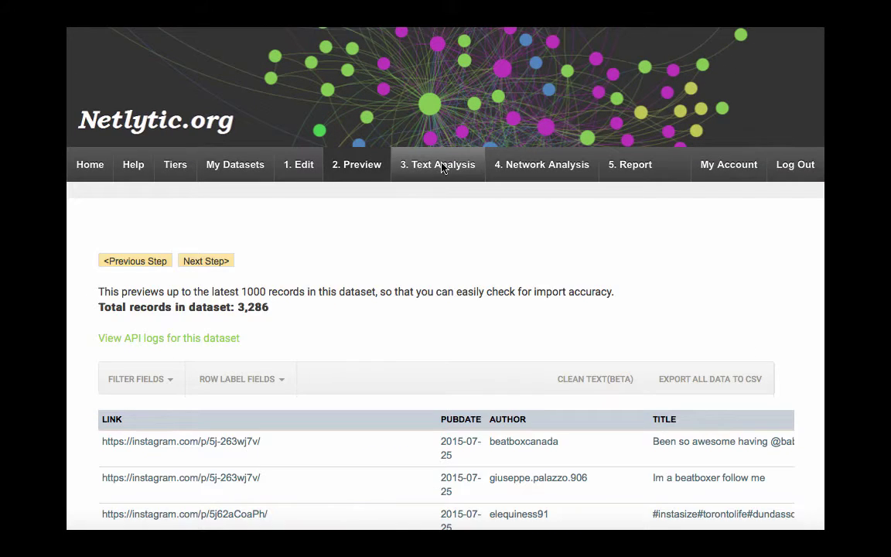
Return to the Younge-Dundas Square dataset's Text Analysis page and expand 'See more processing options'
left_click(442, 168)
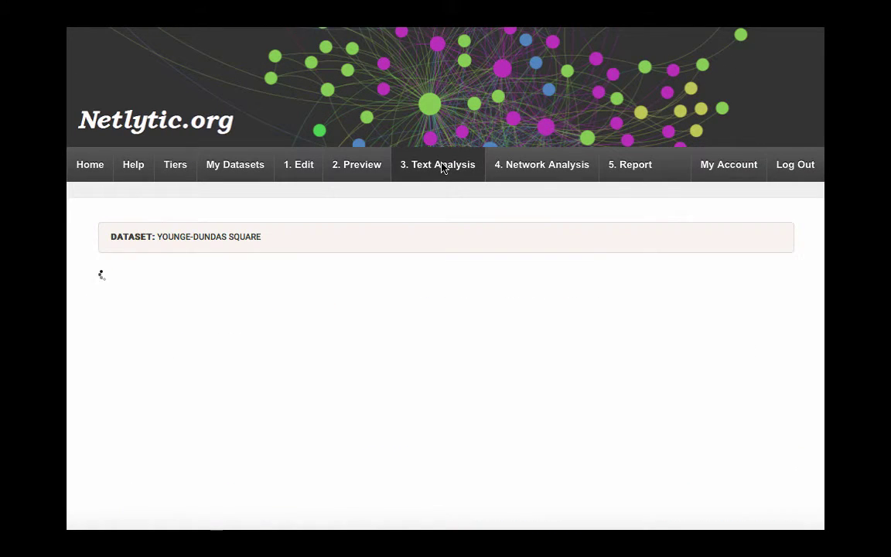
scroll(90, 250, "down", 5)
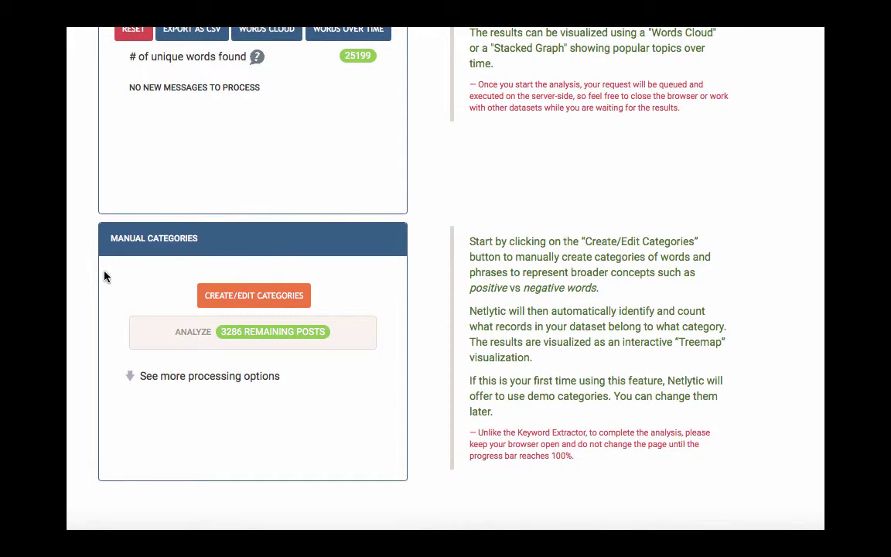
left_click(129, 377)
scroll(130, 377, "down", 1)
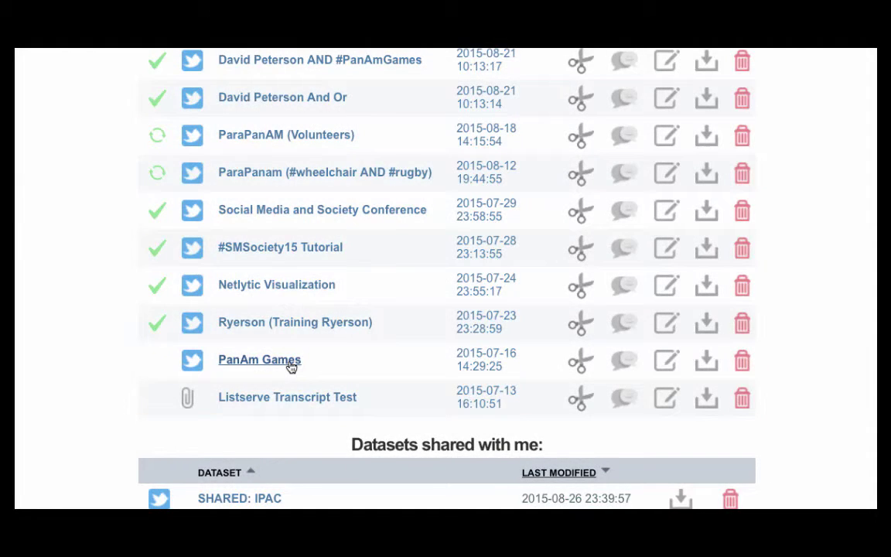
Open the PanAm Games dataset from My Datasets and go to its Text Analysis page
left_click(291, 365)
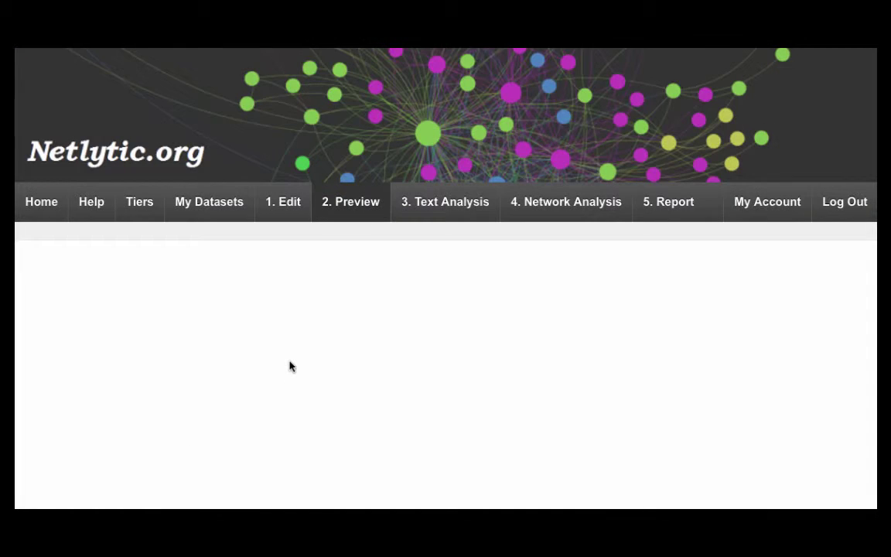
left_click(434, 213)
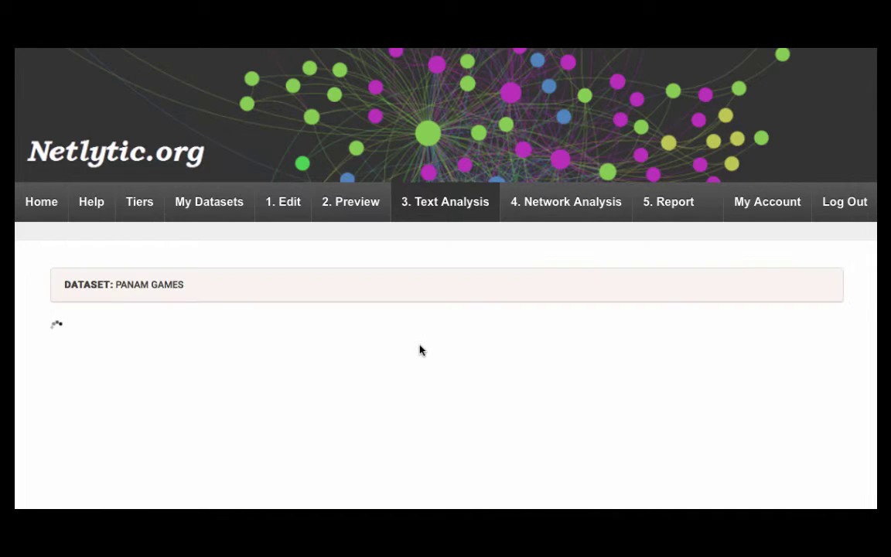
scroll(420, 349, "down", 5)
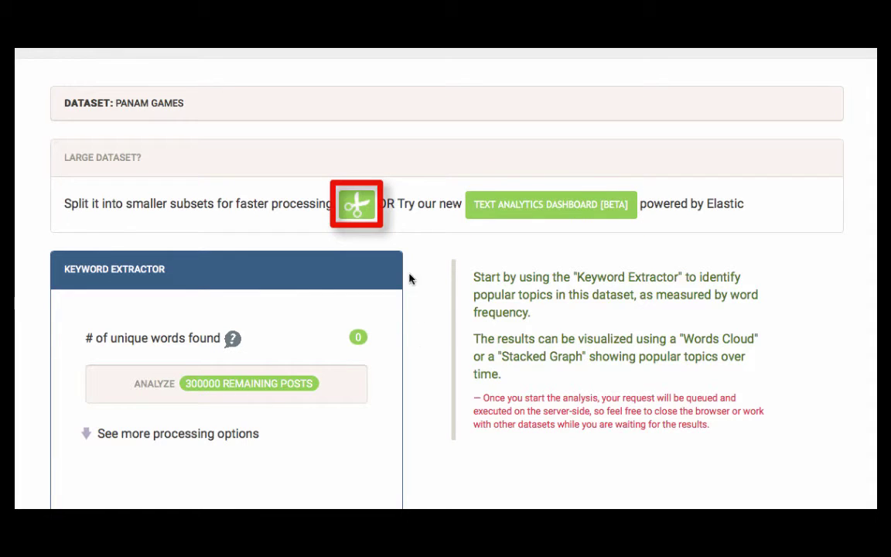
Create a date subset of PanAm Games from 2015-07-11 to before 2015-07-13
left_click(369, 211)
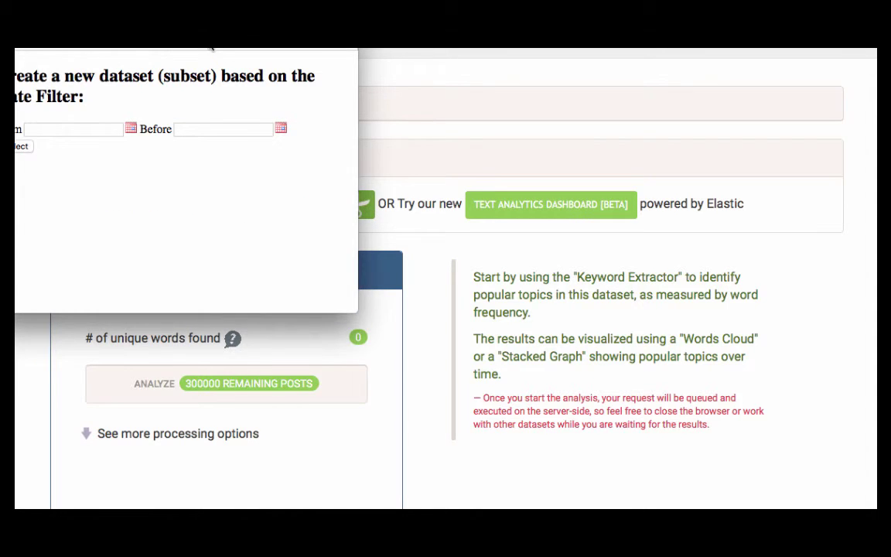
left_click_drag(214, 44, 286, 91)
left_click(205, 176)
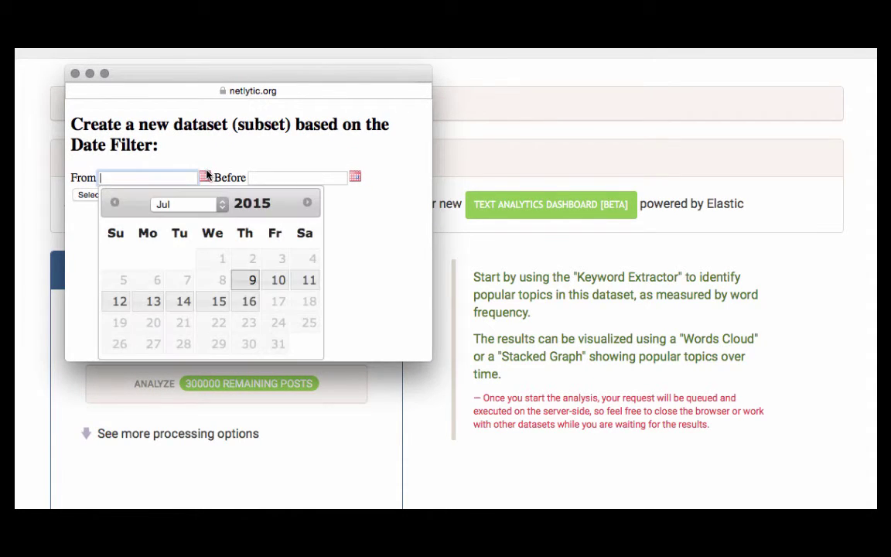
left_click(307, 282)
left_click(355, 178)
left_click(262, 301)
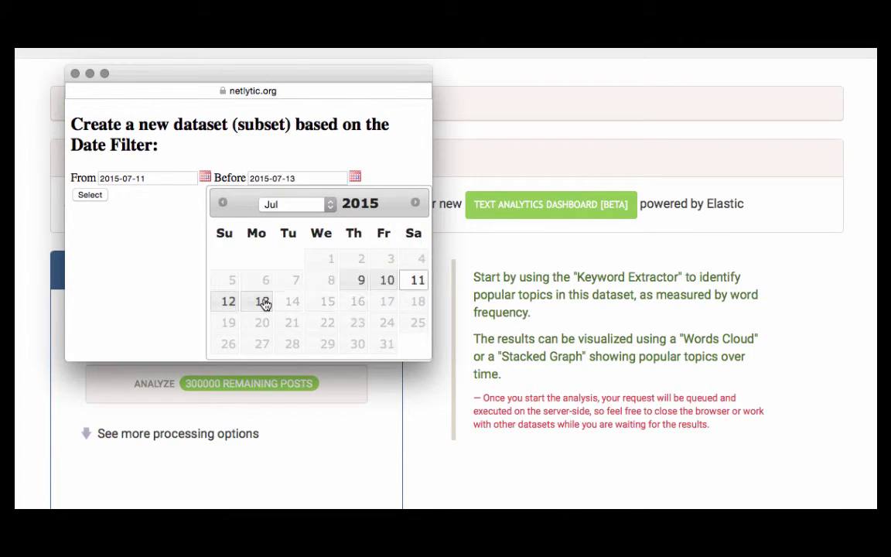
left_click(91, 196)
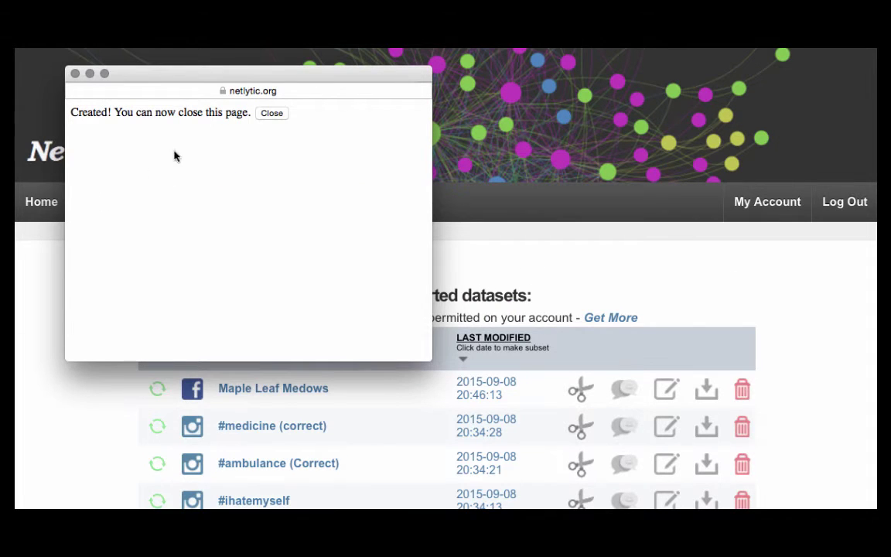
Dismiss the confirmation and scroll My Datasets to the new 2015-07-11 - 2015-07-13 subset
left_click(271, 114)
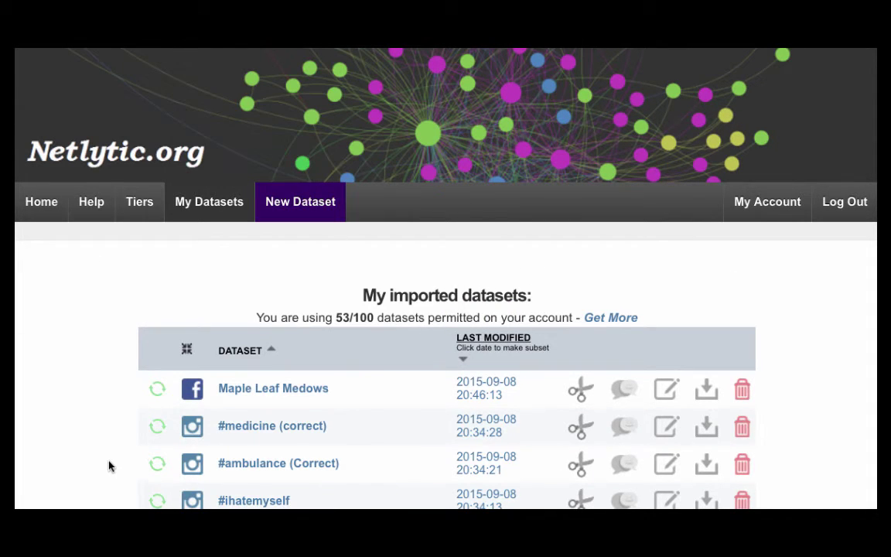
scroll(109, 467, "down", 14)
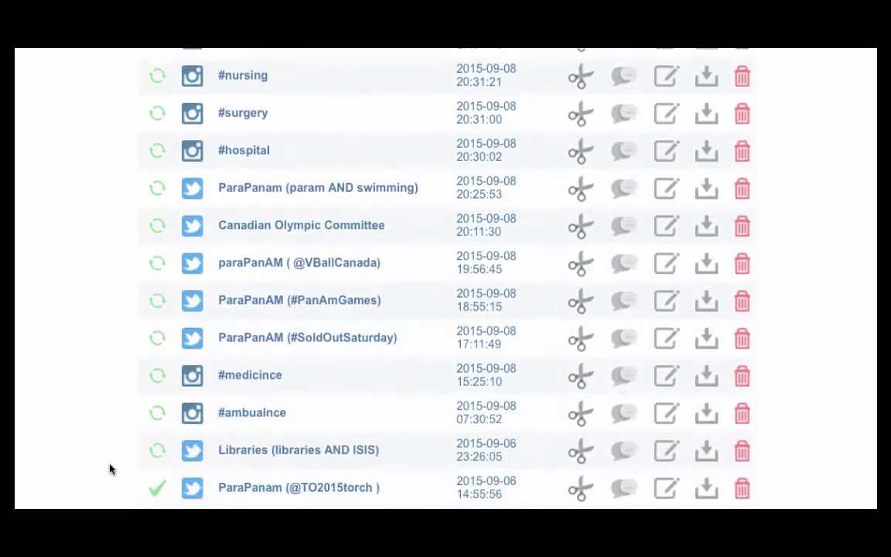
scroll(110, 468, "down", 12)
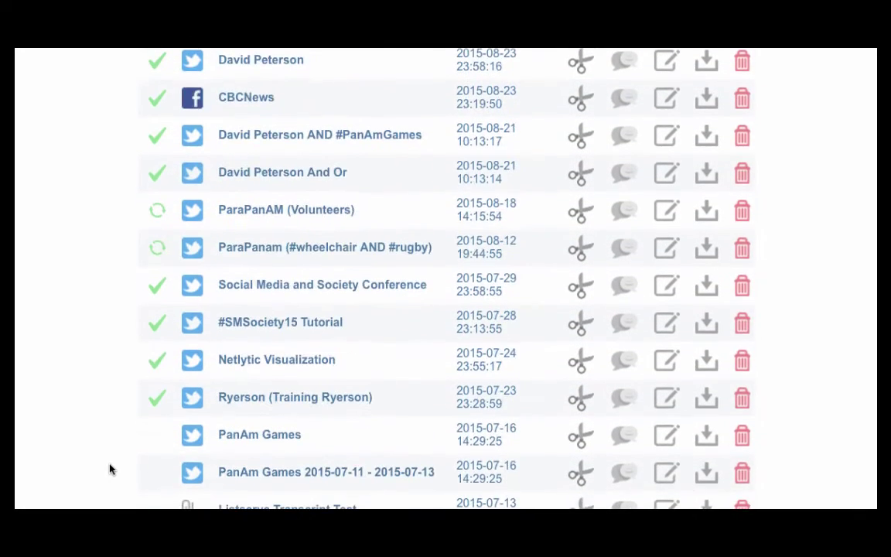
scroll(110, 467, "down", 2)
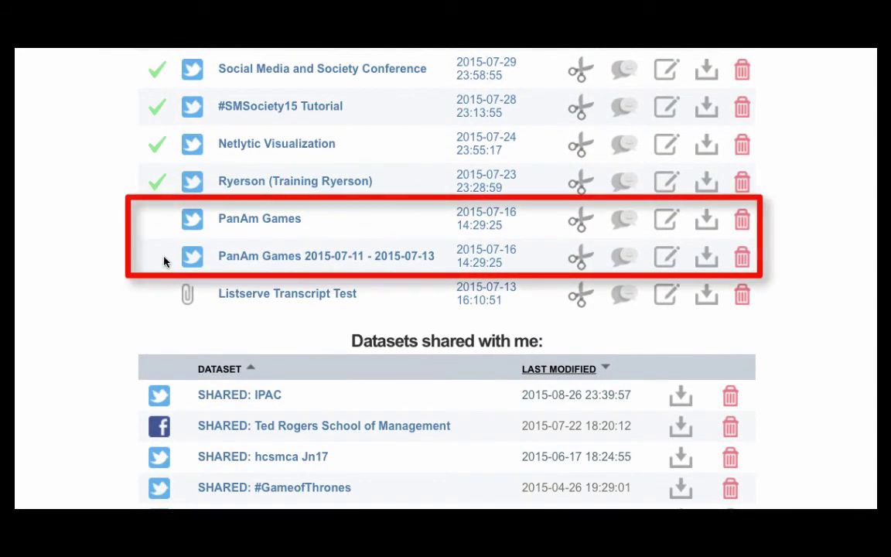